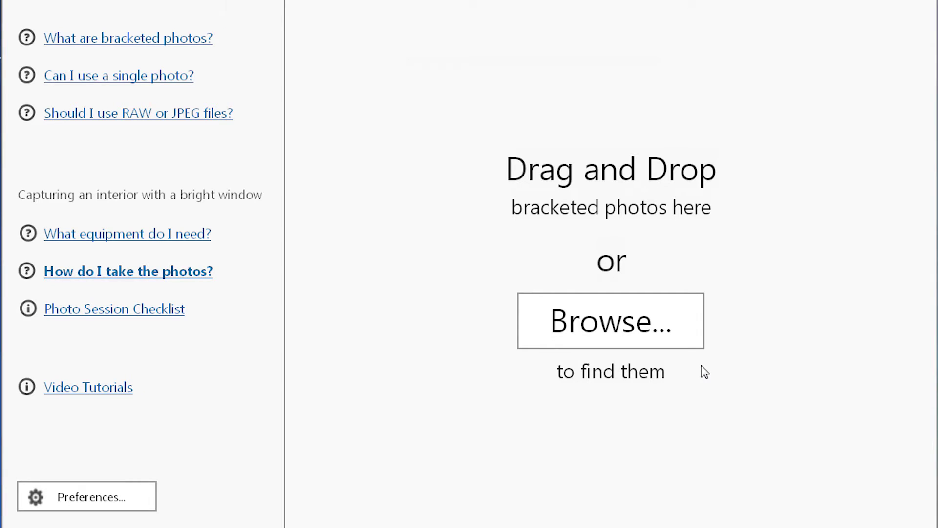
# Browse in Explorer to C:\Data\Photo\LivingRoom_Sample_5BracketedPhotos
pyautogui.click(681, 329)
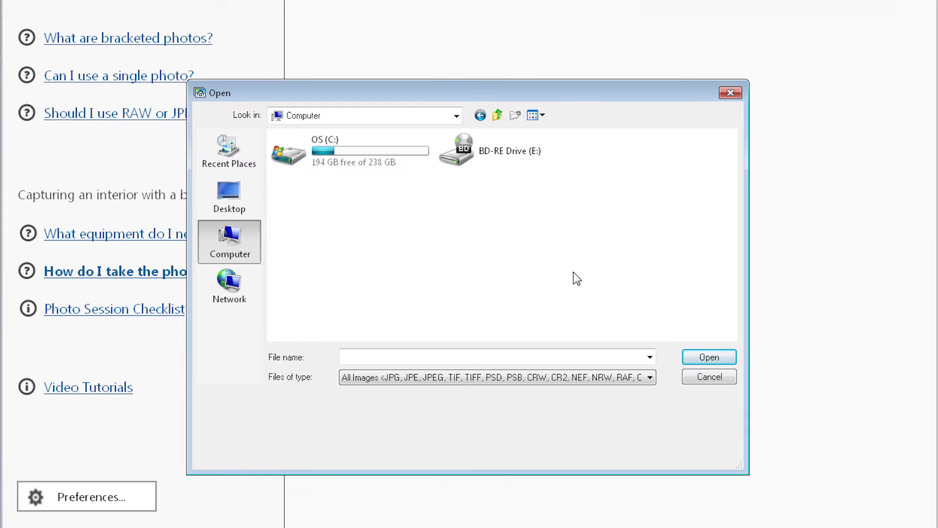
pyautogui.doubleClick(411, 153)
pyautogui.doubleClick(411, 154)
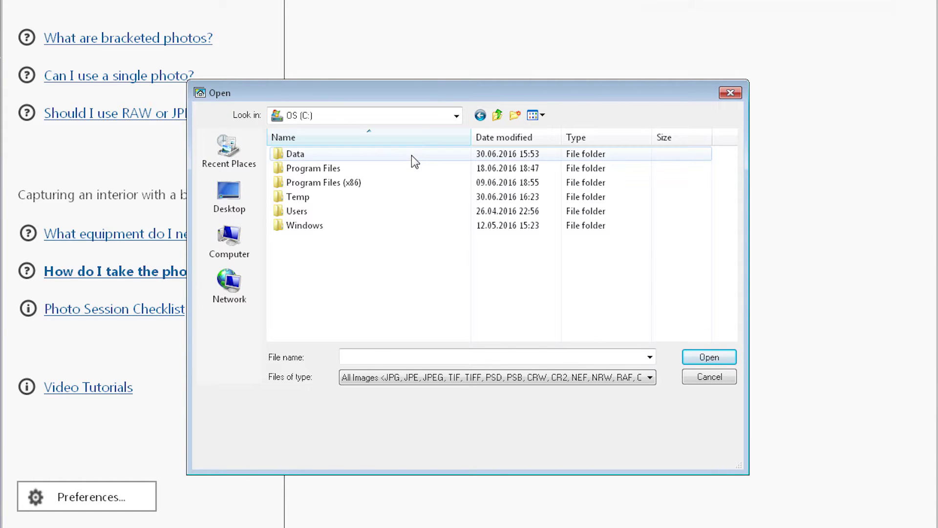
pyautogui.doubleClick(409, 183)
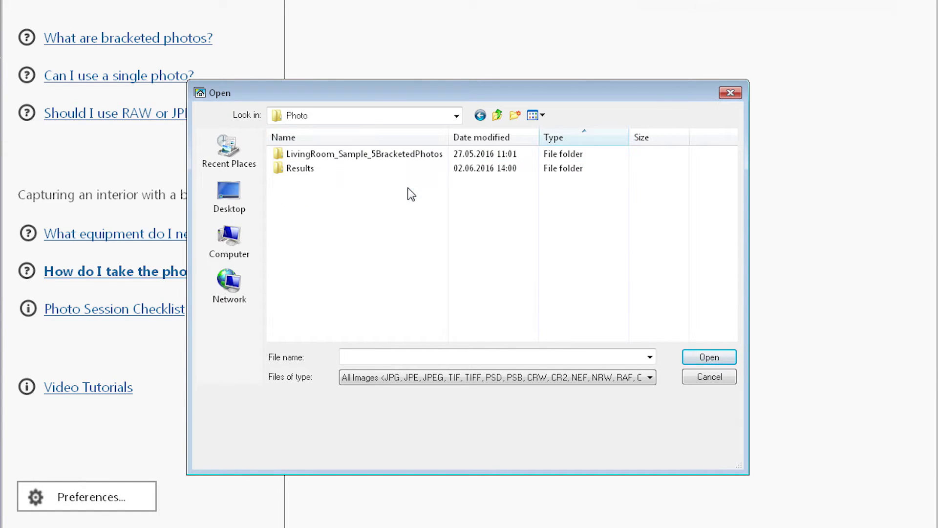
pyautogui.doubleClick(447, 153)
# Select _MG_0474 through _MG_0478.JPG and load them into Photomatix
pyautogui.click(319, 181)
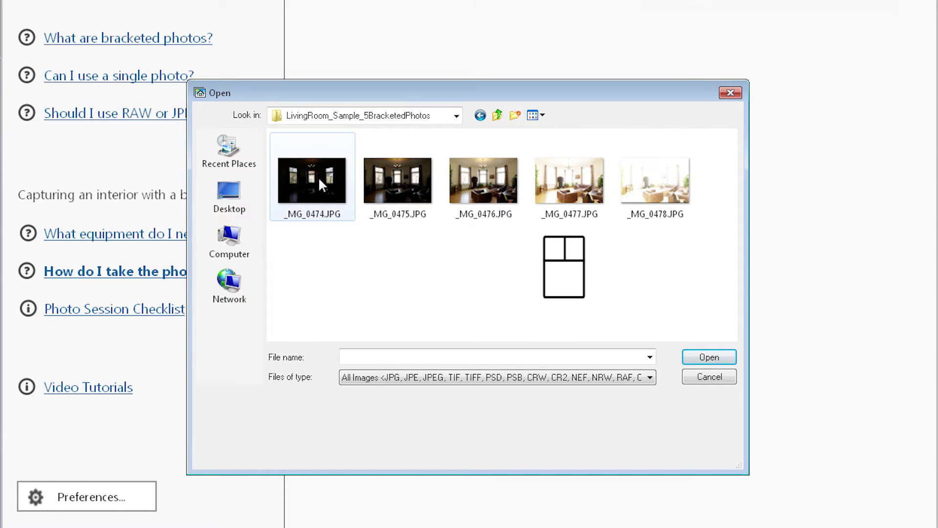
pyautogui.keyDown('ctrl'); pyautogui.click(405, 173); pyautogui.keyUp('ctrl')
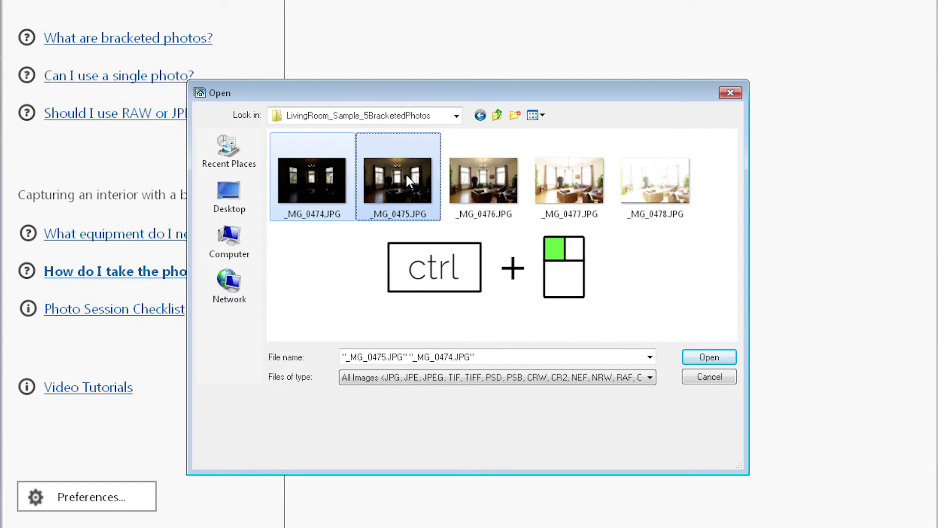
pyautogui.keyDown('ctrl'); pyautogui.click(495, 180); pyautogui.keyUp('ctrl')
pyautogui.keyDown('ctrl'); pyautogui.click(578, 178); pyautogui.keyUp('ctrl')
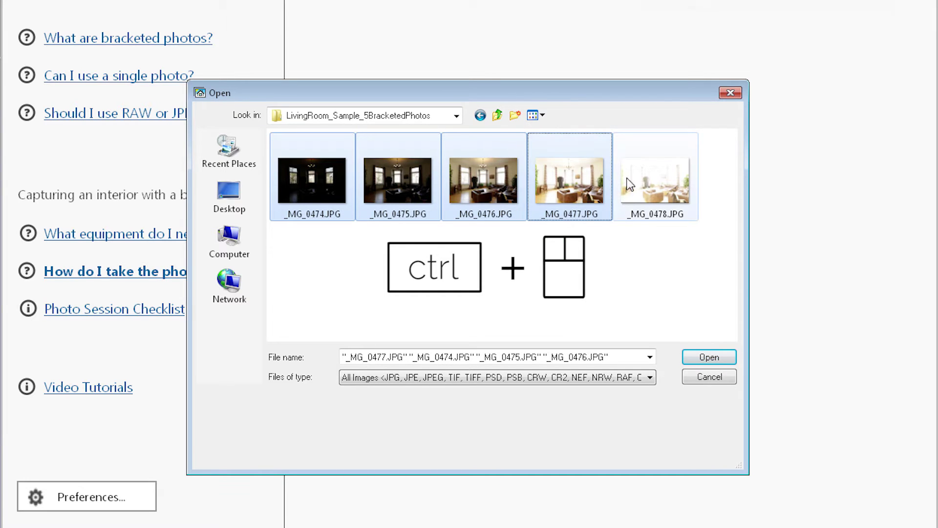
pyautogui.keyDown('ctrl'); pyautogui.click(665, 180); pyautogui.keyUp('ctrl')
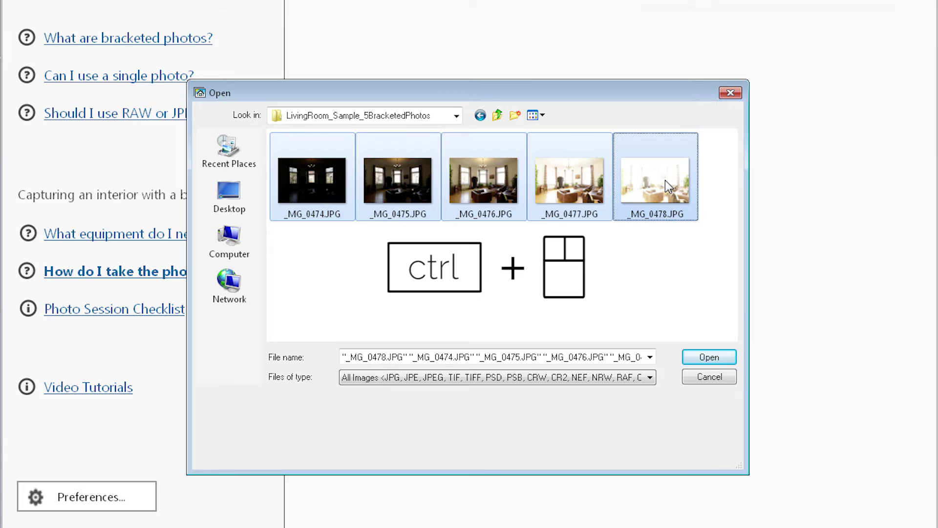
pyautogui.click(726, 360)
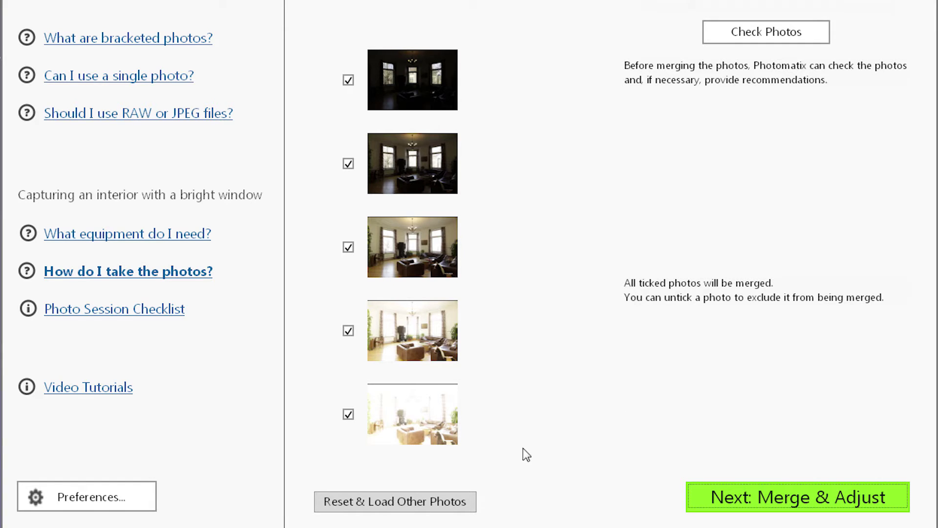
# Clear the loaded photos and reopen the LivingRoom_Sample_5BracketedPhotos folder
pyautogui.click(471, 507)
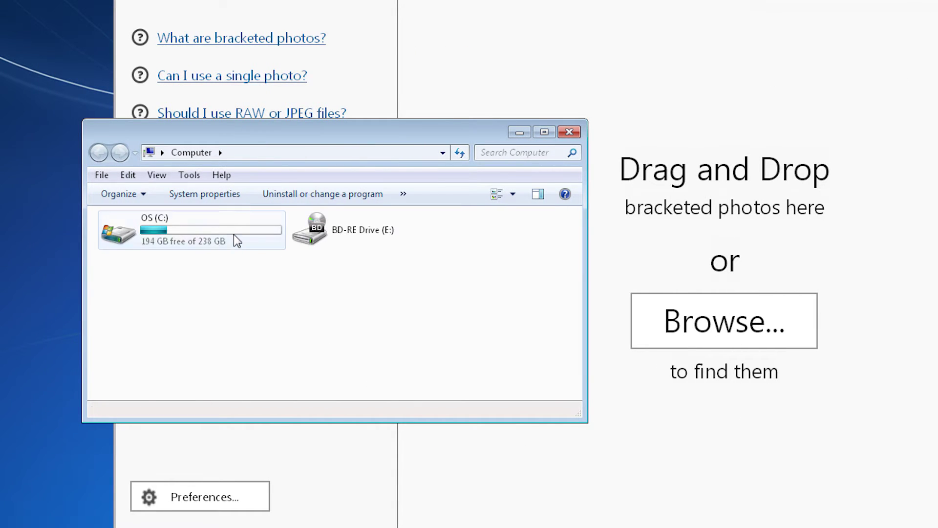
pyautogui.doubleClick(234, 234)
pyautogui.doubleClick(238, 267)
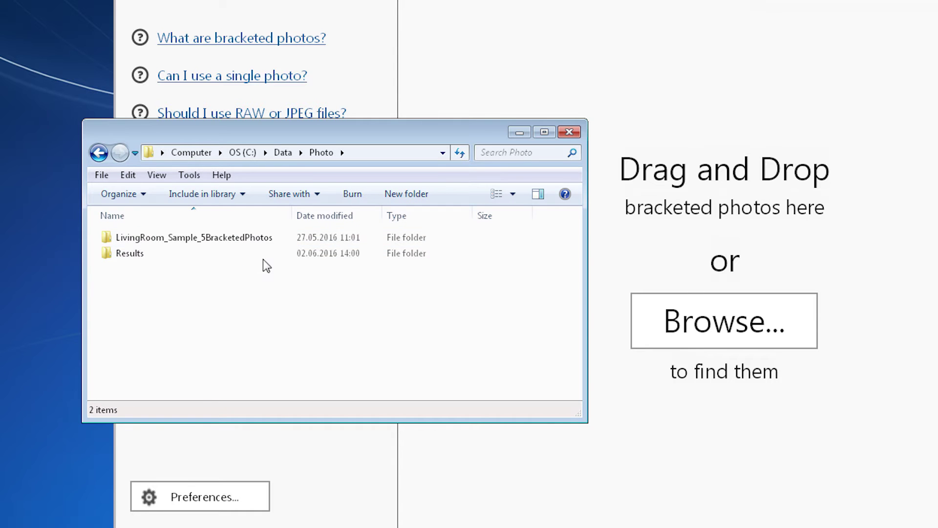
pyautogui.doubleClick(279, 239)
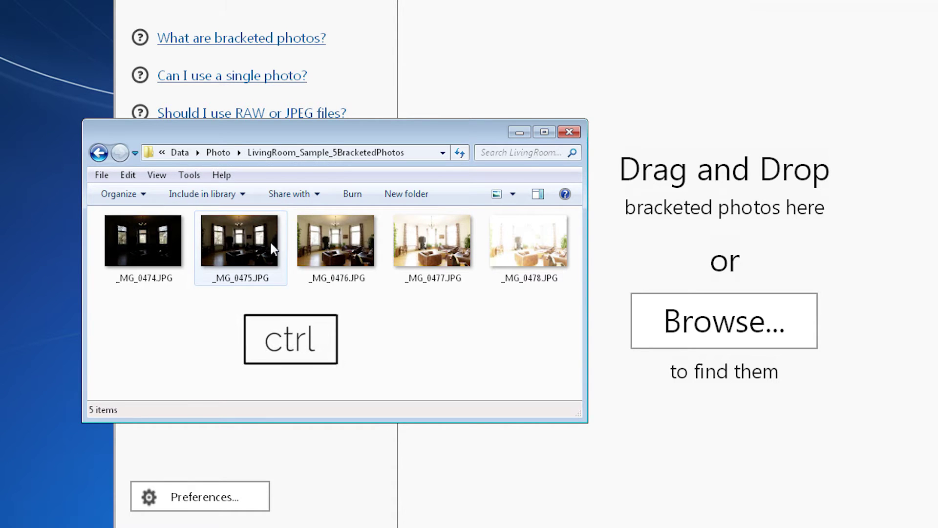
# Reselect the five JPGs _MG_0474 to _MG_0478 and drag them into Photomatix
pyautogui.keyDown('ctrl'); pyautogui.click(155, 241); pyautogui.keyUp('ctrl')
pyautogui.keyDown('ctrl'); pyautogui.click(245, 241); pyautogui.keyUp('ctrl')
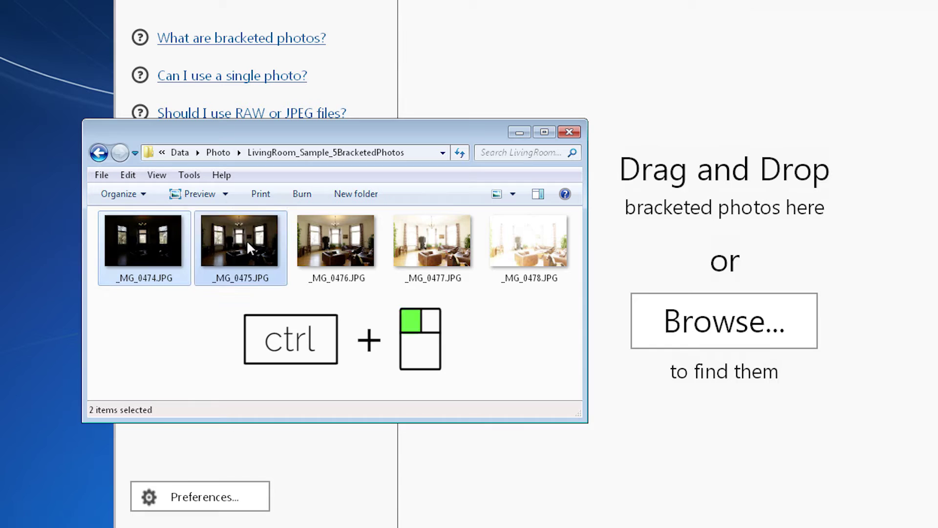
pyautogui.keyDown('ctrl'); pyautogui.click(347, 242); pyautogui.keyUp('ctrl')
pyautogui.keyDown('ctrl'); pyautogui.click(414, 246); pyautogui.keyUp('ctrl')
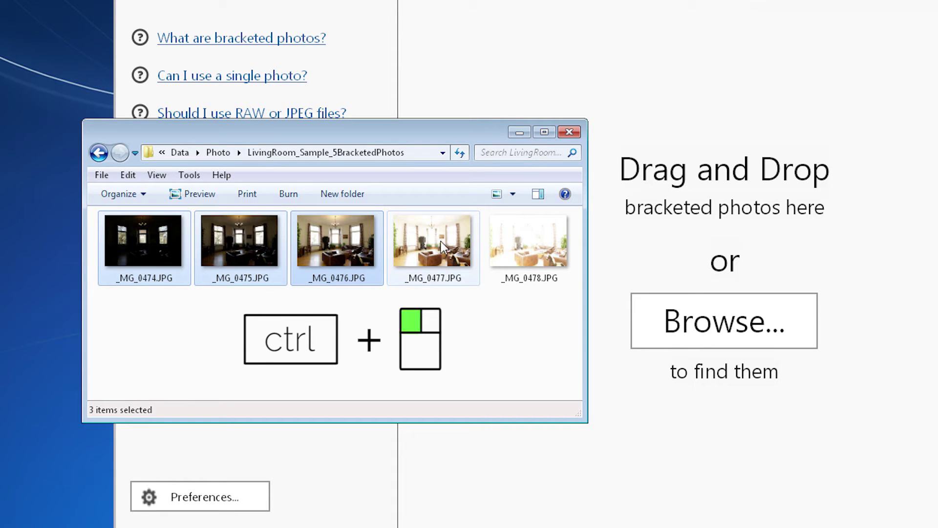
pyautogui.keyDown('ctrl'); pyautogui.click(540, 244); pyautogui.keyUp('ctrl')
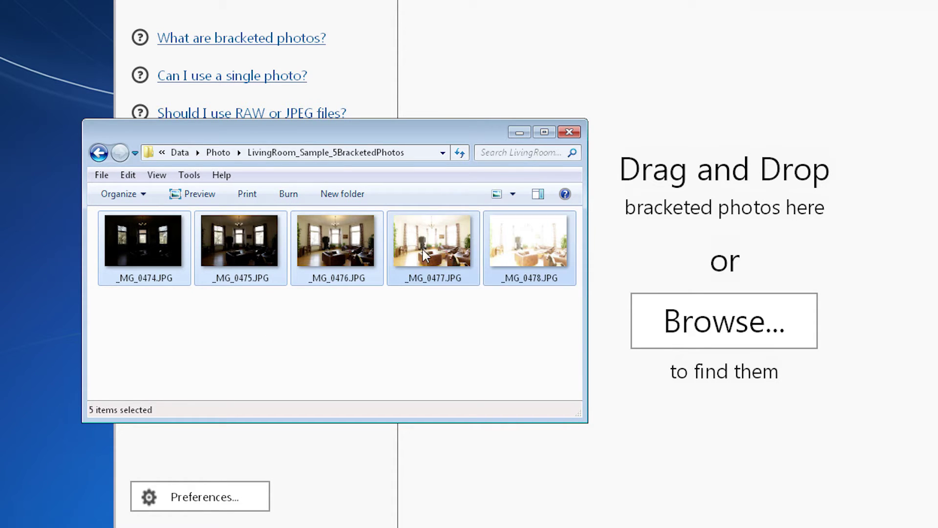
pyautogui.moveTo(151, 242)
pyautogui.mouseDown()
pyautogui.moveTo(293, 305)
pyautogui.moveTo(768, 292)
pyautogui.mouseUp()
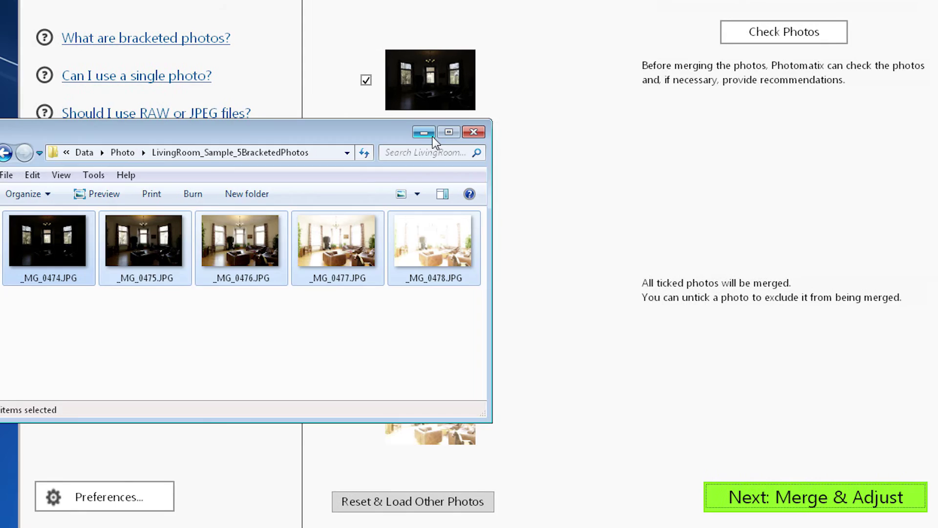
# Minimize the Explorer window so the five ticked photos show fully
pyautogui.click(411, 133)
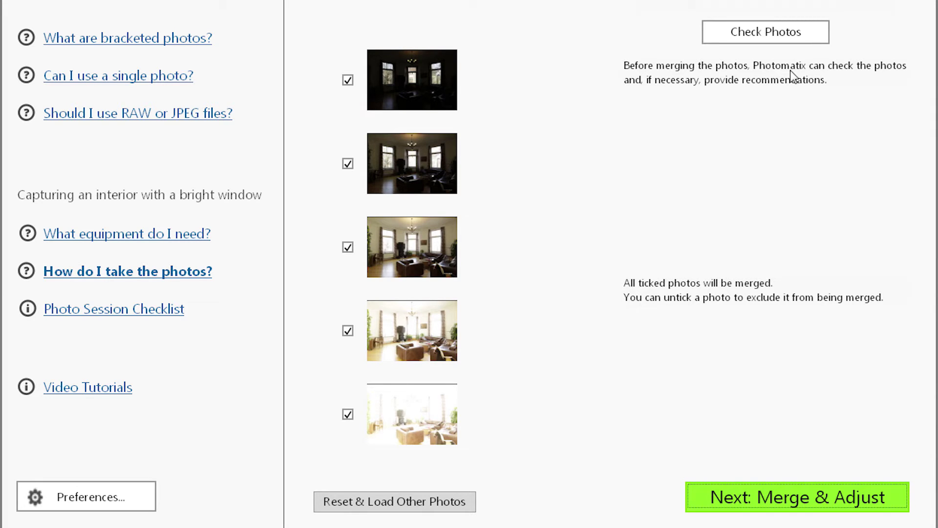
# Run Check Photos on the five brackets, then proceed to Merge & Adjust
pyautogui.click(825, 37)
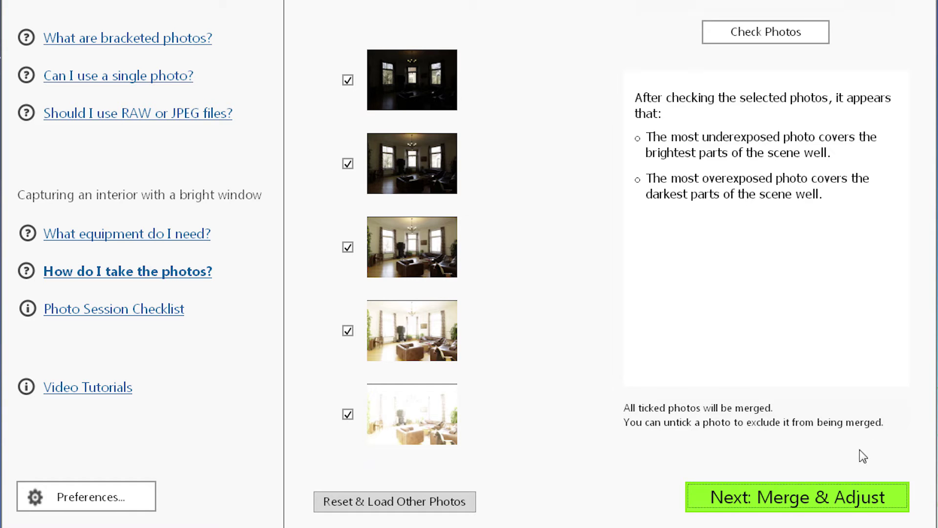
pyautogui.click(897, 504)
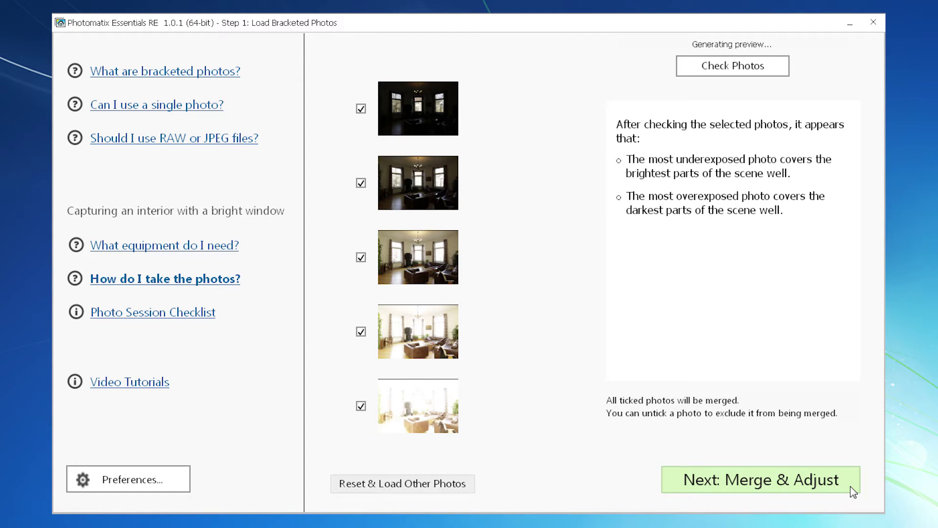
# Compare the Interior 2, Architecture, Architecture 2 and Natural presets, then settle on Interior
pyautogui.click(852, 490)
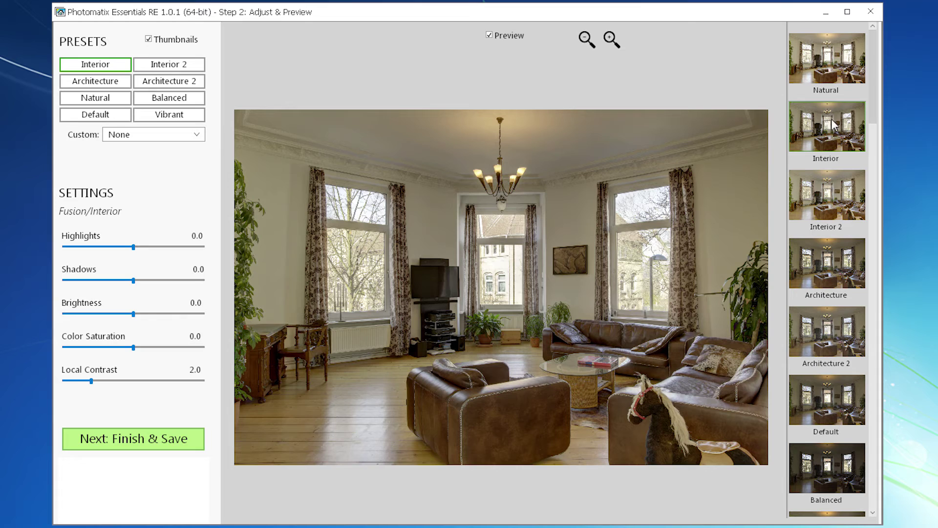
pyautogui.click(838, 194)
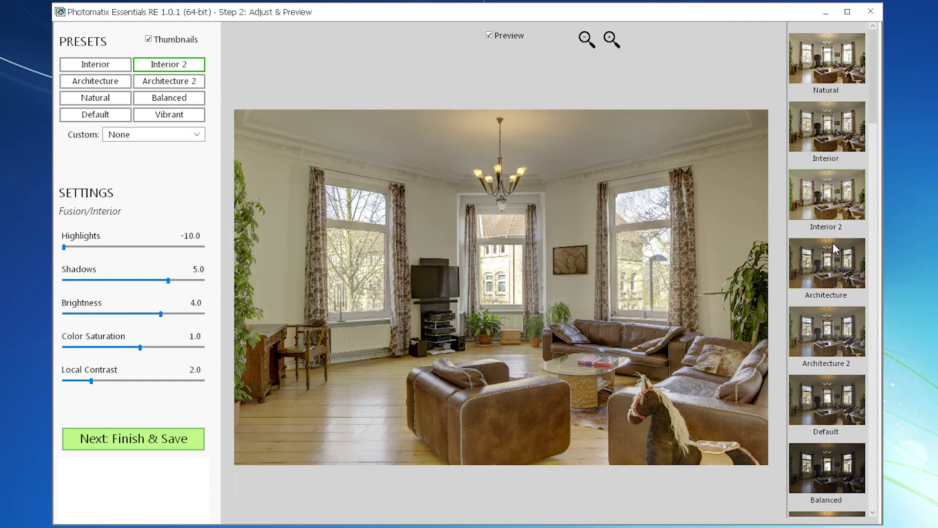
pyautogui.click(835, 256)
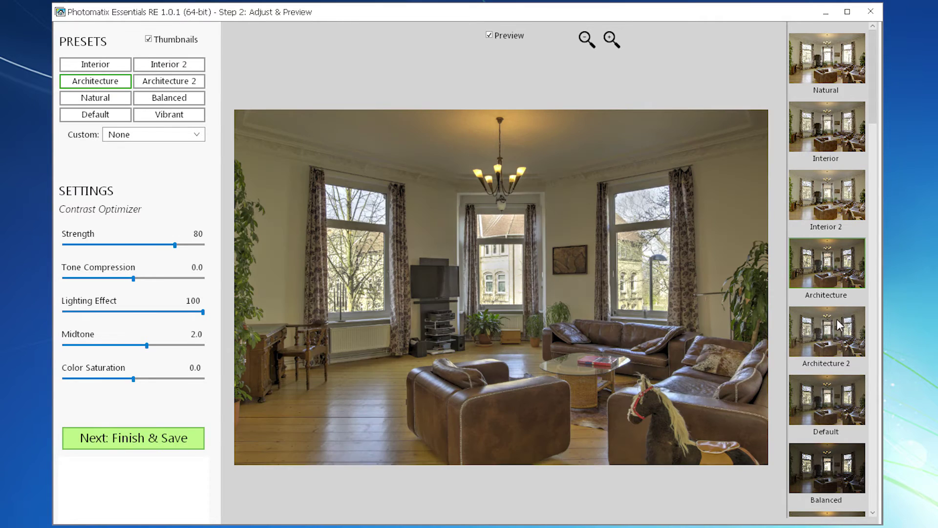
pyautogui.click(838, 330)
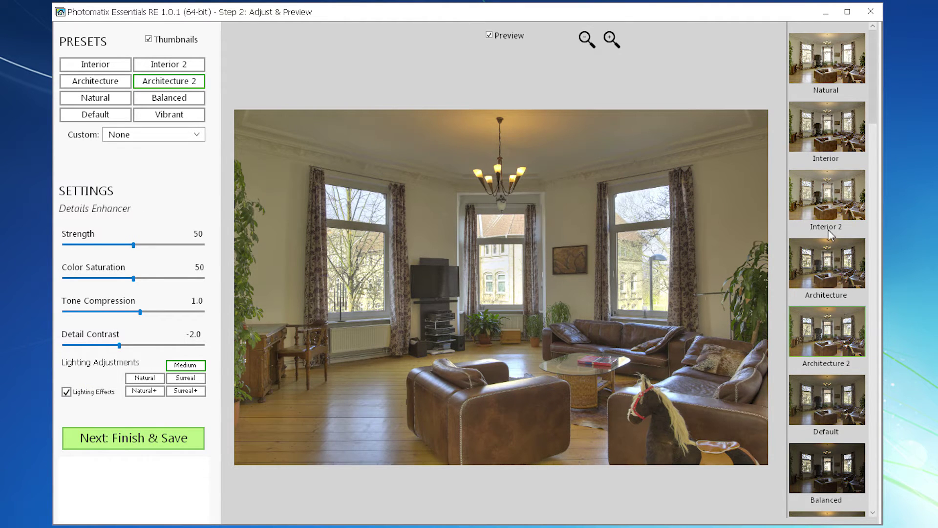
pyautogui.click(834, 57)
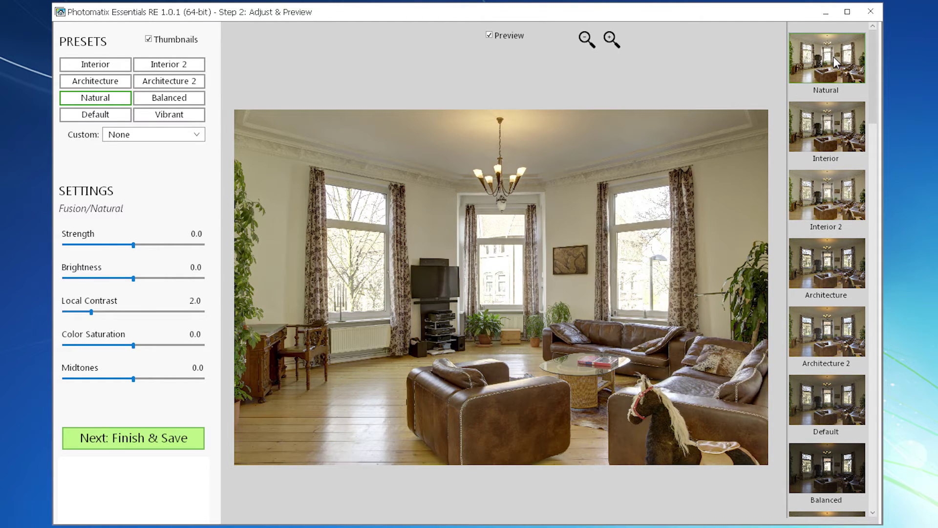
pyautogui.click(837, 125)
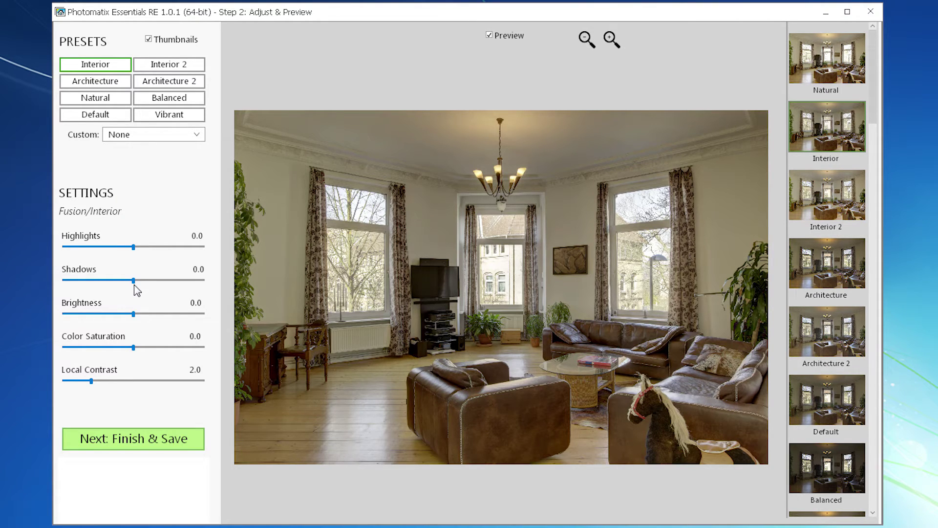
# Raise the Shadows slider to 5.3 and advance to Finish & Save
pyautogui.moveTo(134, 285)
pyautogui.mouseDown()
pyautogui.moveTo(175, 300)
pyautogui.moveTo(101, 290)
pyautogui.mouseUp()
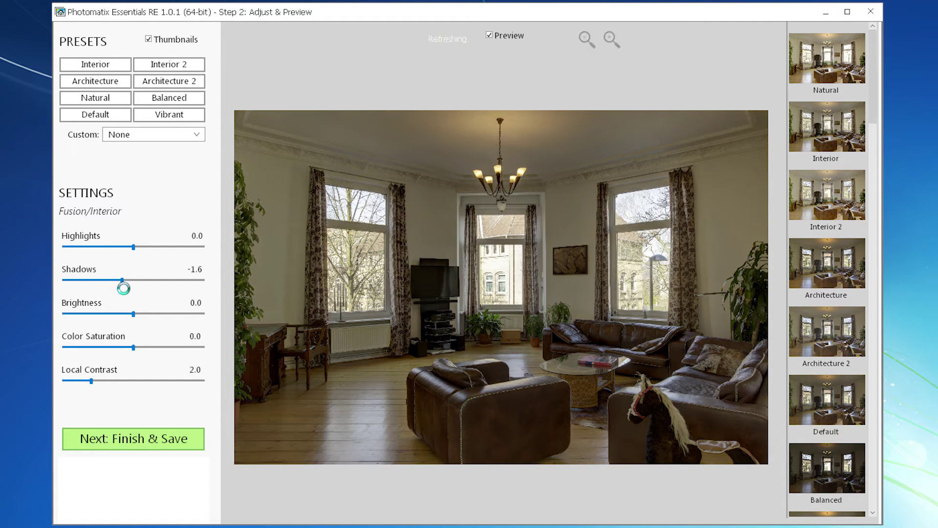
pyautogui.moveTo(123, 288); pyautogui.dragTo(170, 291)
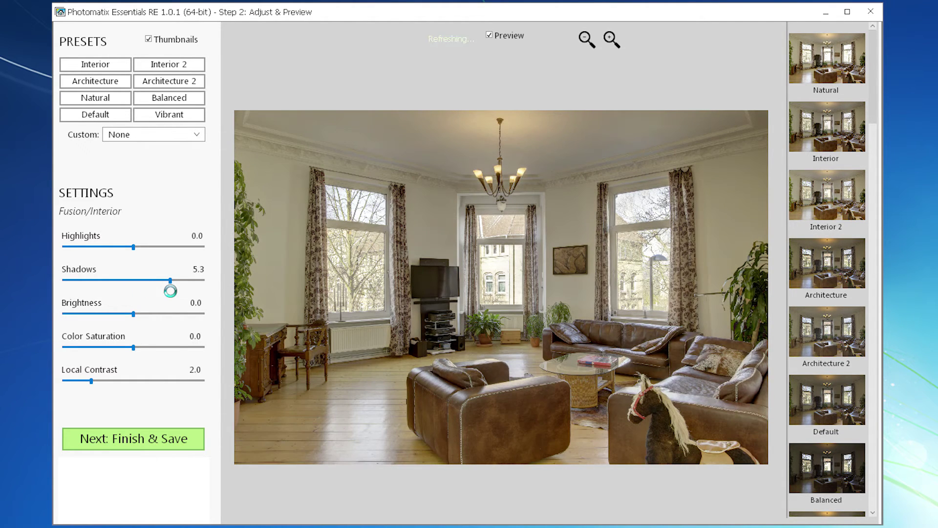
pyautogui.click(195, 444)
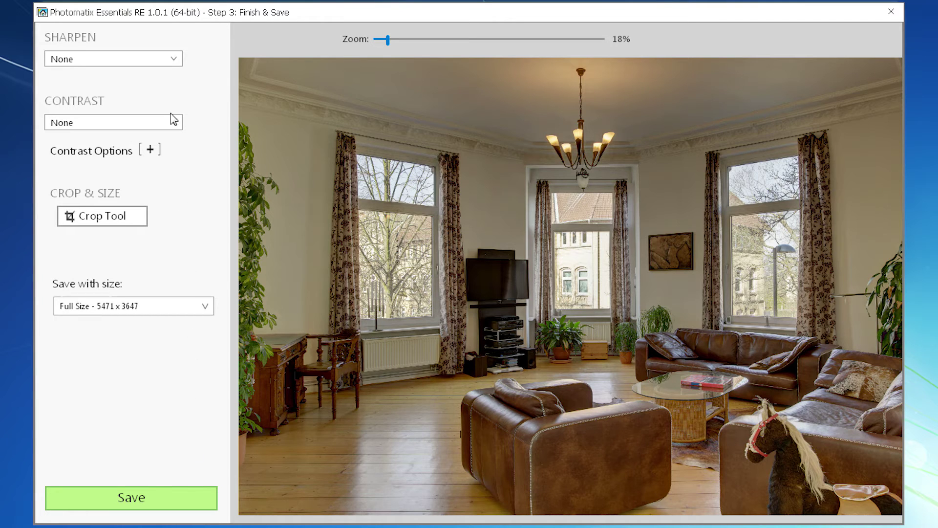
# Choose Medium Sharpening for Sharpen and Mild Contrast for Contrast
pyautogui.click(163, 63)
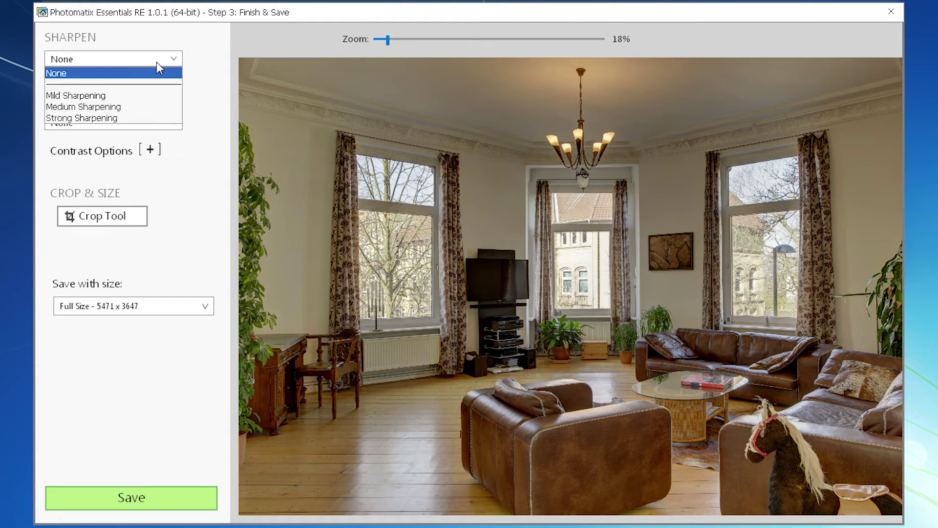
pyautogui.click(156, 113)
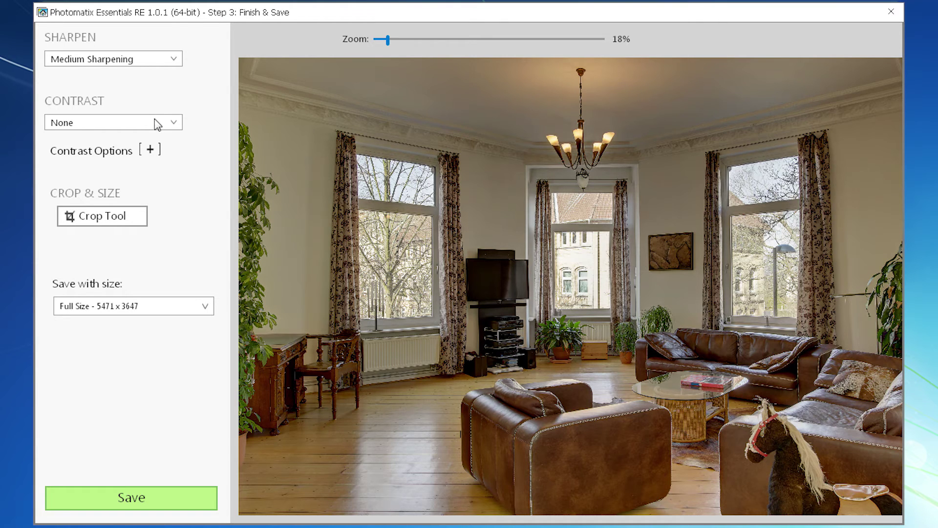
pyautogui.click(155, 124)
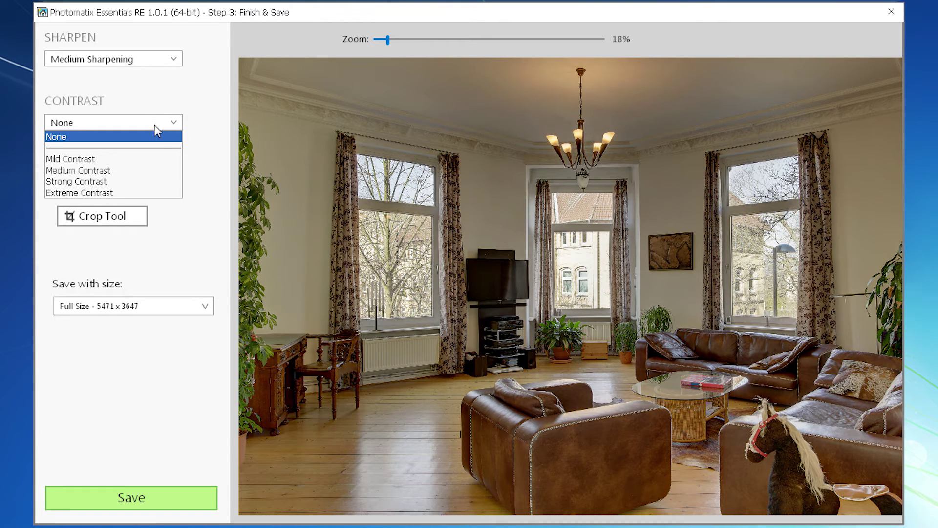
pyautogui.click(161, 160)
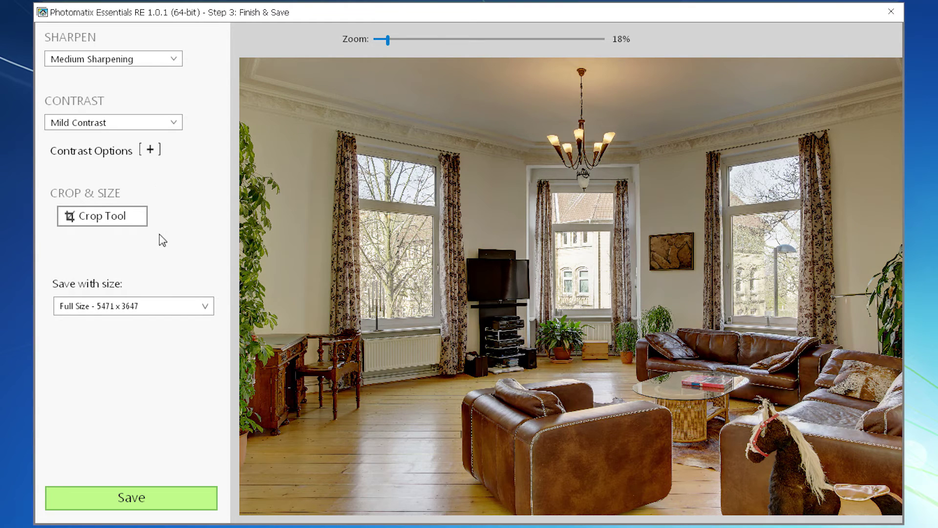
# Pick High-res MLS - 1000 x 750 (4:3) as the save size
pyautogui.click(174, 313)
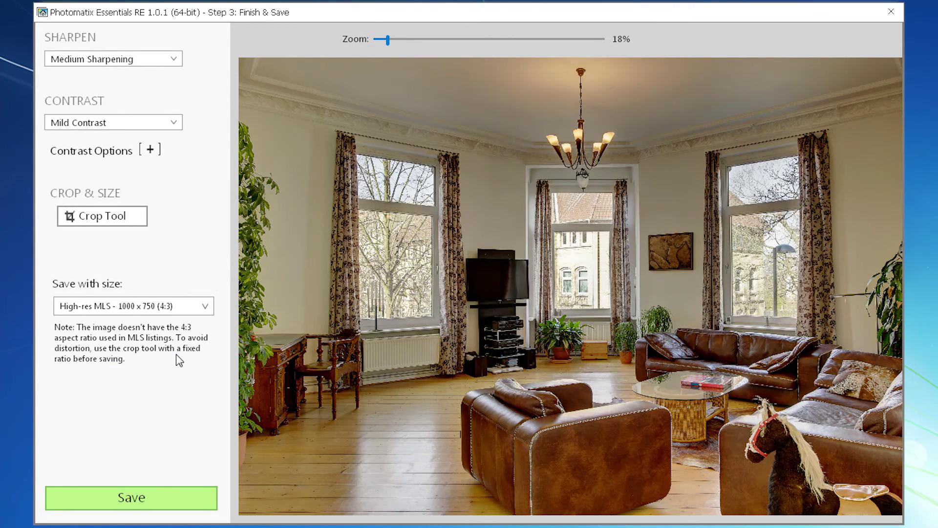
# Draw a 4:3 crop across the photo, nudge it right, and apply it
pyautogui.click(138, 224)
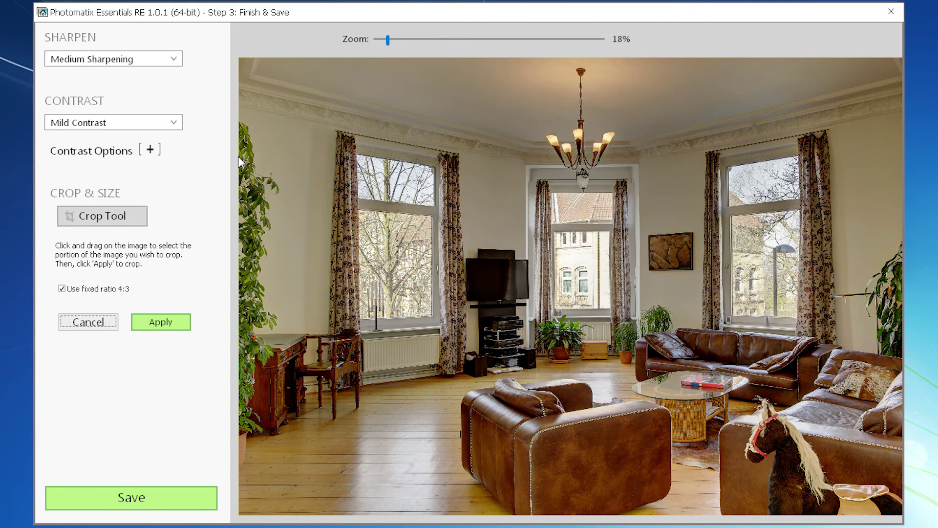
pyautogui.moveTo(256, 56)
pyautogui.mouseDown()
pyautogui.moveTo(835, 524)
pyautogui.moveTo(867, 527)
pyautogui.mouseUp()
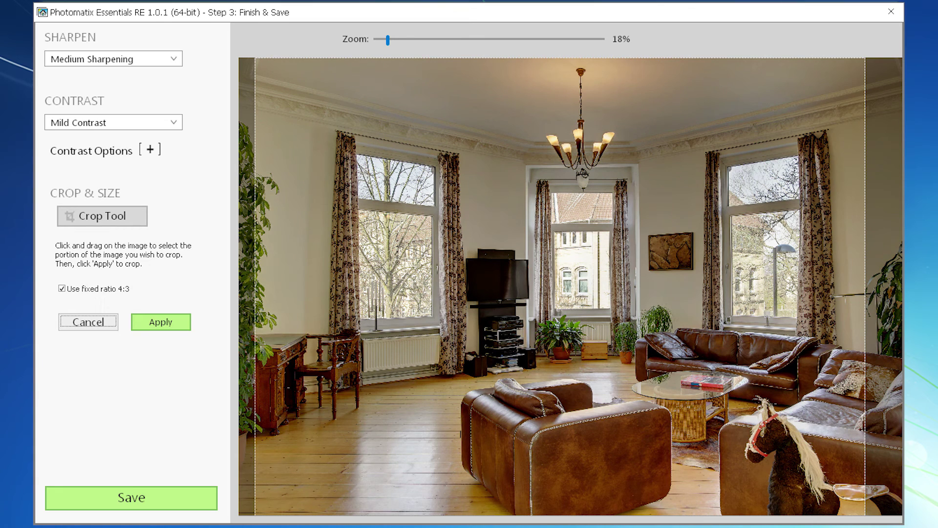
pyautogui.moveTo(508, 287); pyautogui.dragTo(513, 287)
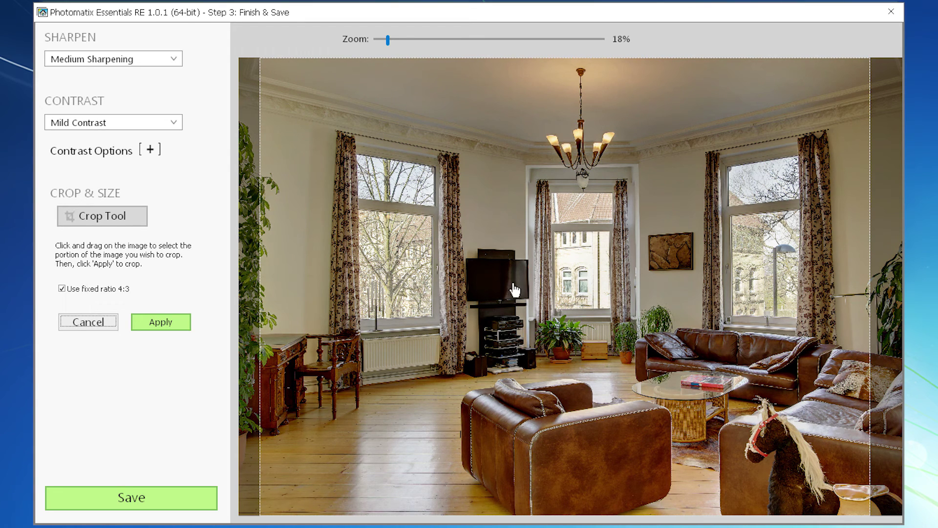
pyautogui.click(173, 326)
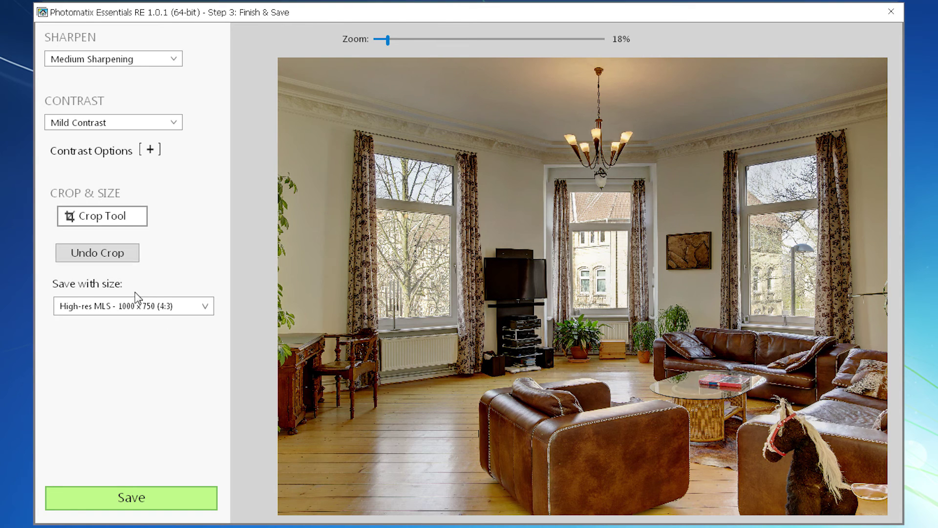
# Save the finished image as a JPEG in C:\Data\Photo\Results
pyautogui.click(170, 502)
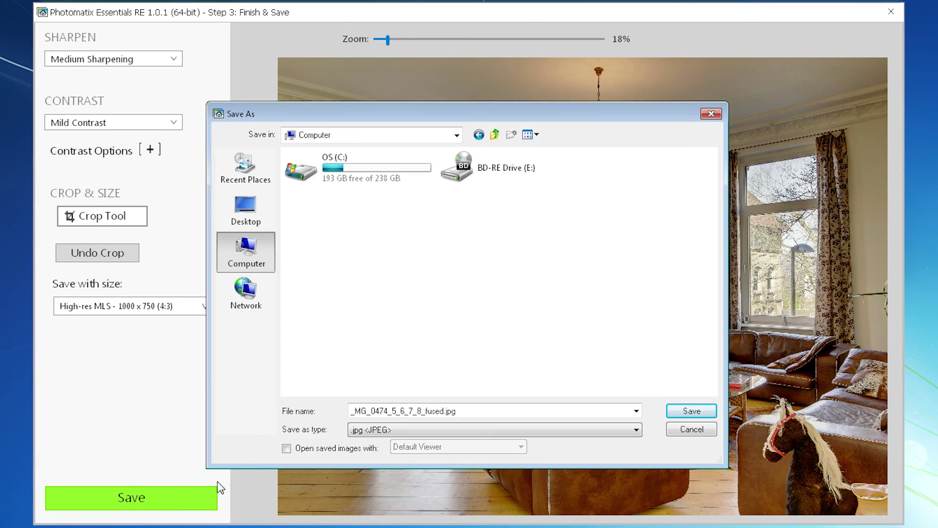
pyautogui.doubleClick(423, 174)
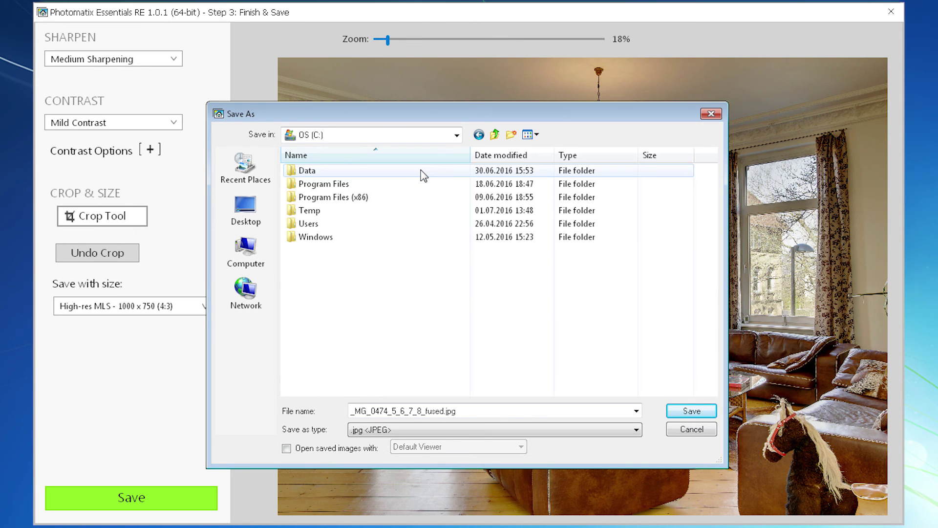
pyautogui.doubleClick(422, 173)
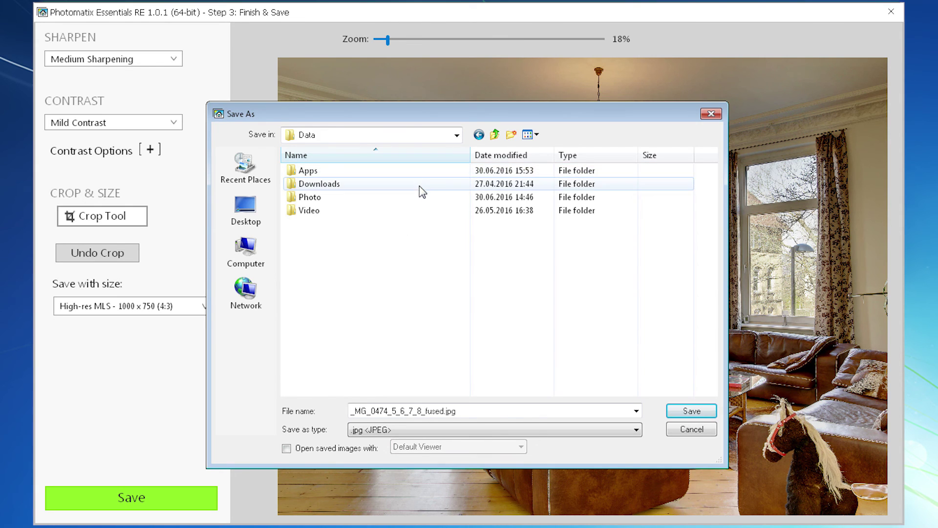
pyautogui.doubleClick(422, 198)
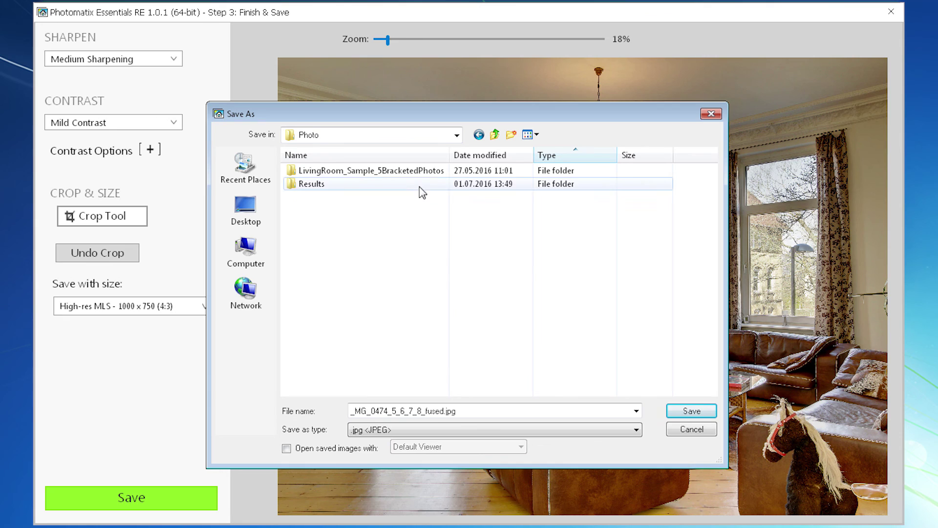
pyautogui.doubleClick(420, 186)
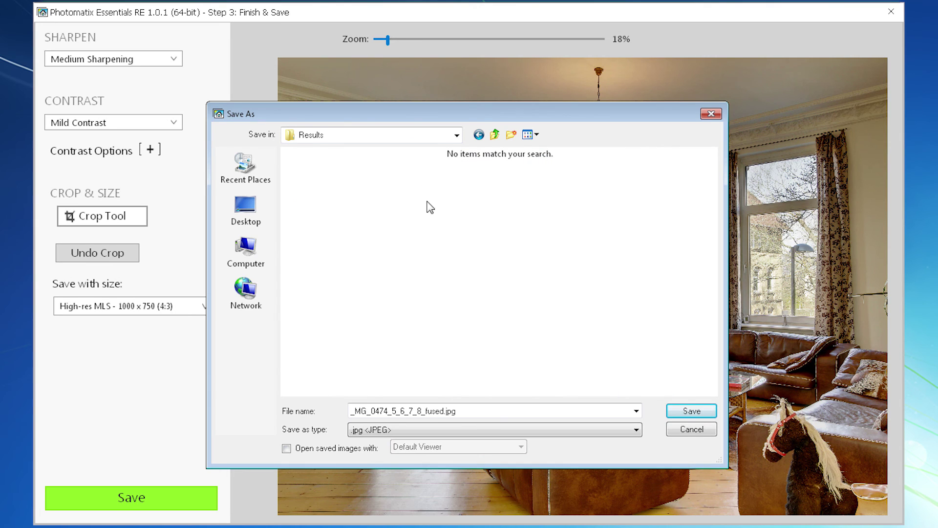
pyautogui.click(706, 413)
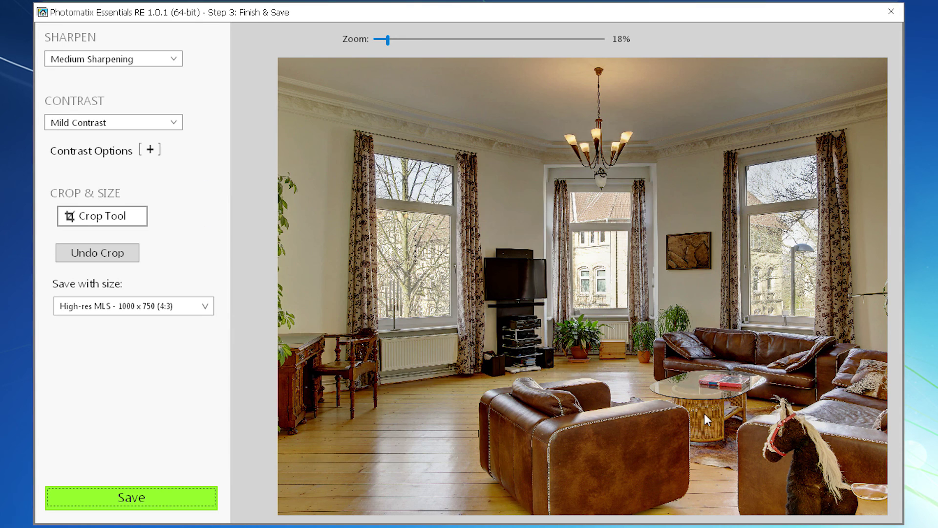
# Open the fused JPEG from C:\Data\Photo\Results, then download the Photomatix installer
pyautogui.press('super+e')
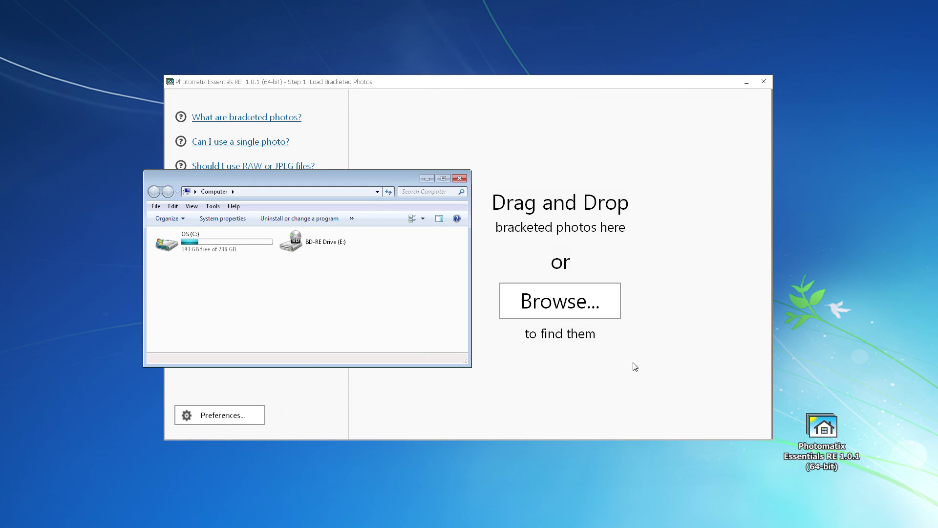
pyautogui.doubleClick(247, 243)
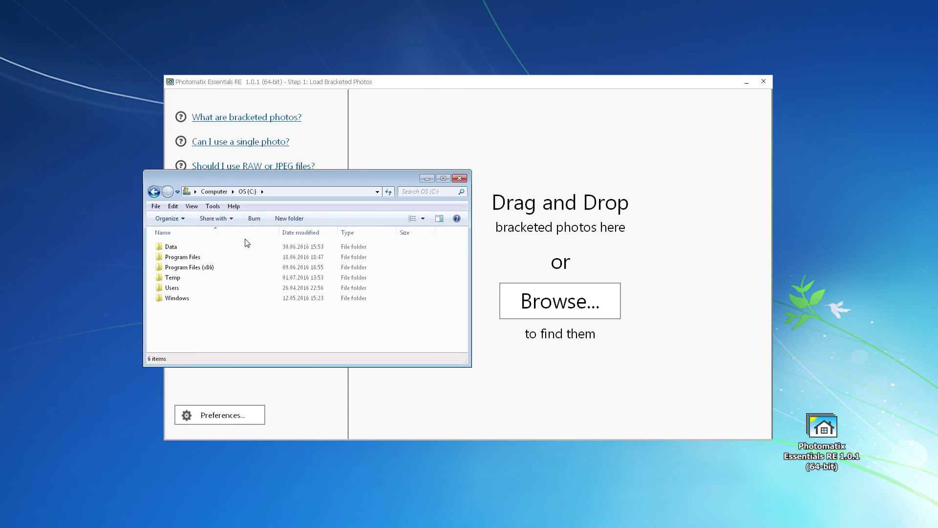
pyautogui.doubleClick(247, 267)
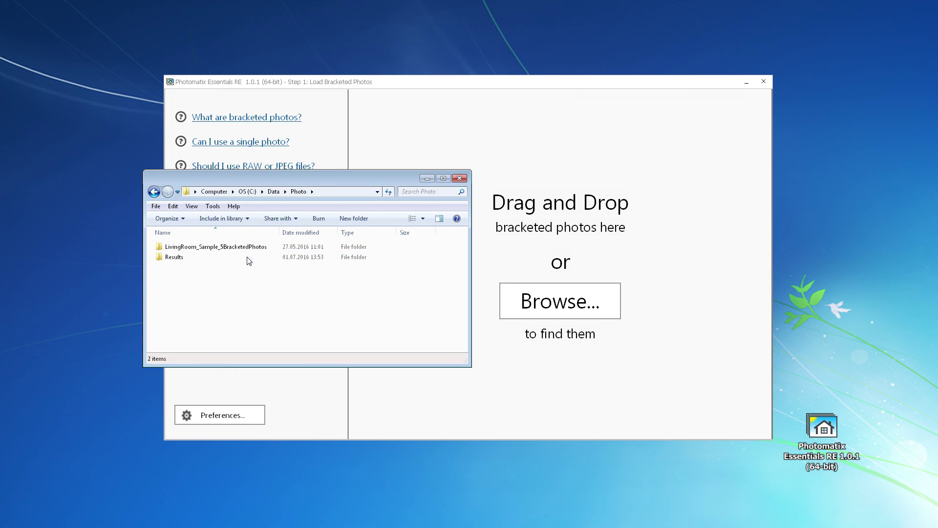
pyautogui.doubleClick(248, 259)
pyautogui.doubleClick(184, 265)
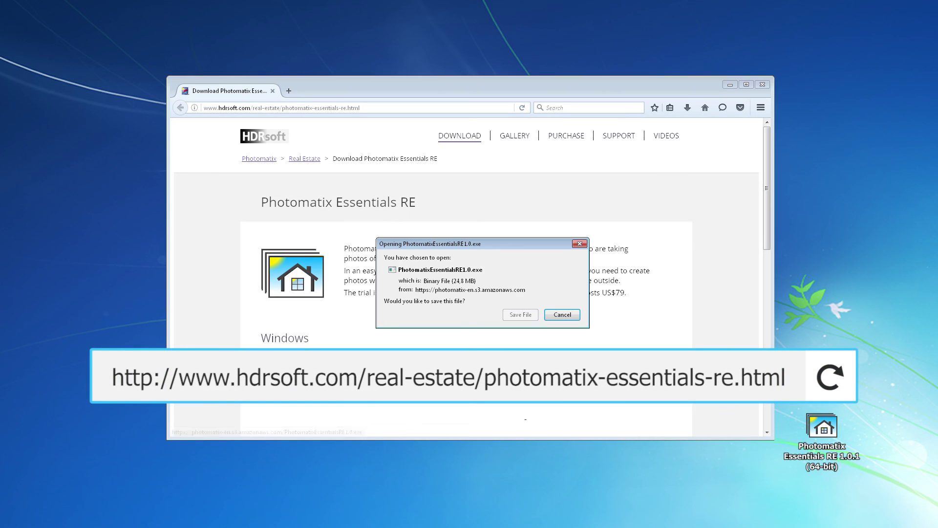
pyautogui.click(531, 317)
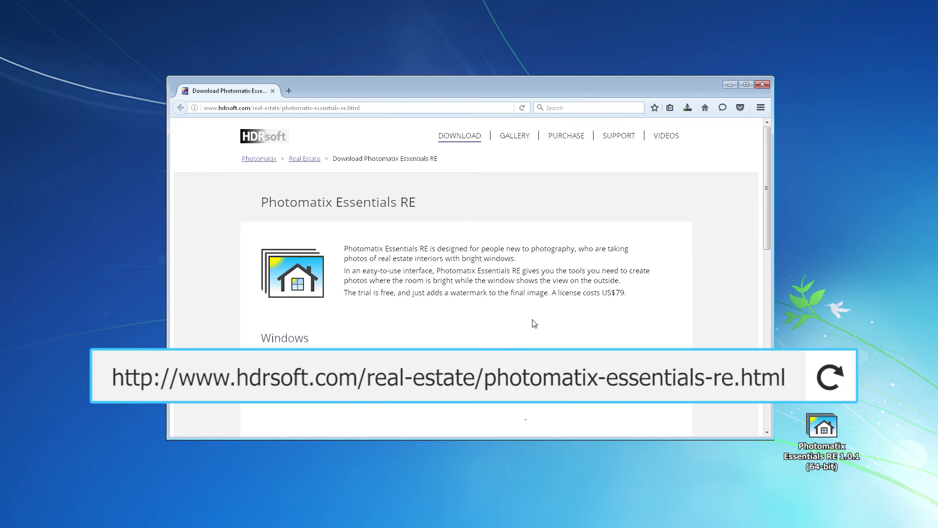